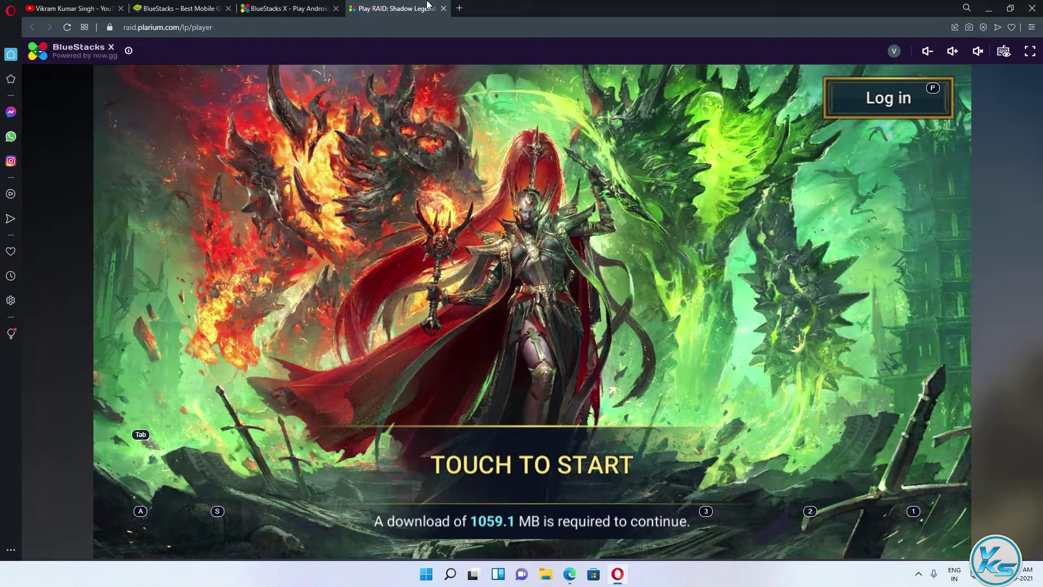
# Close the RAID: Shadow Legends player page and look through the Android Games catalogue on the BlueStacks X site
pyautogui.click(444, 9)
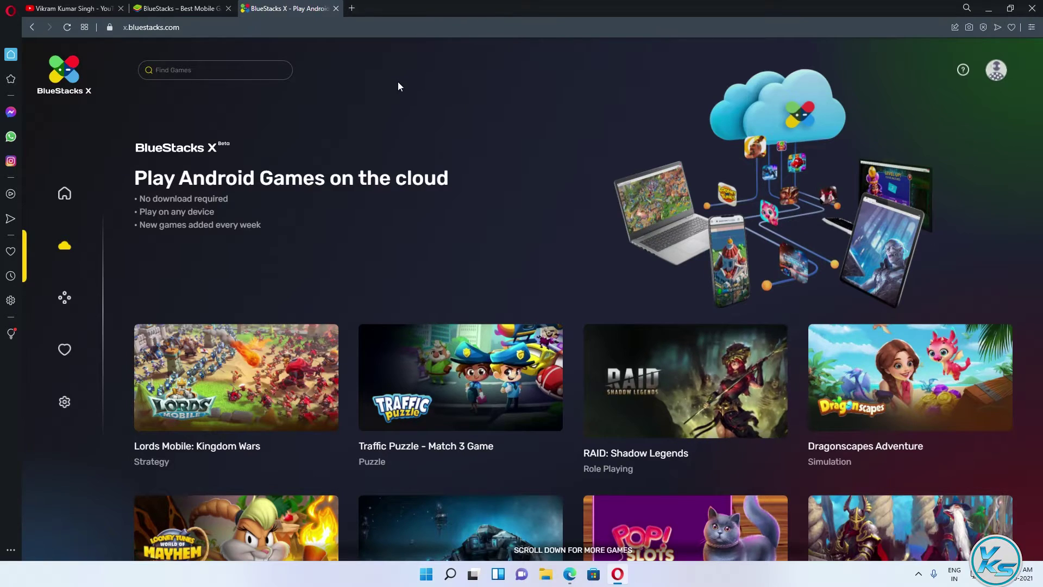
pyautogui.click(72, 304)
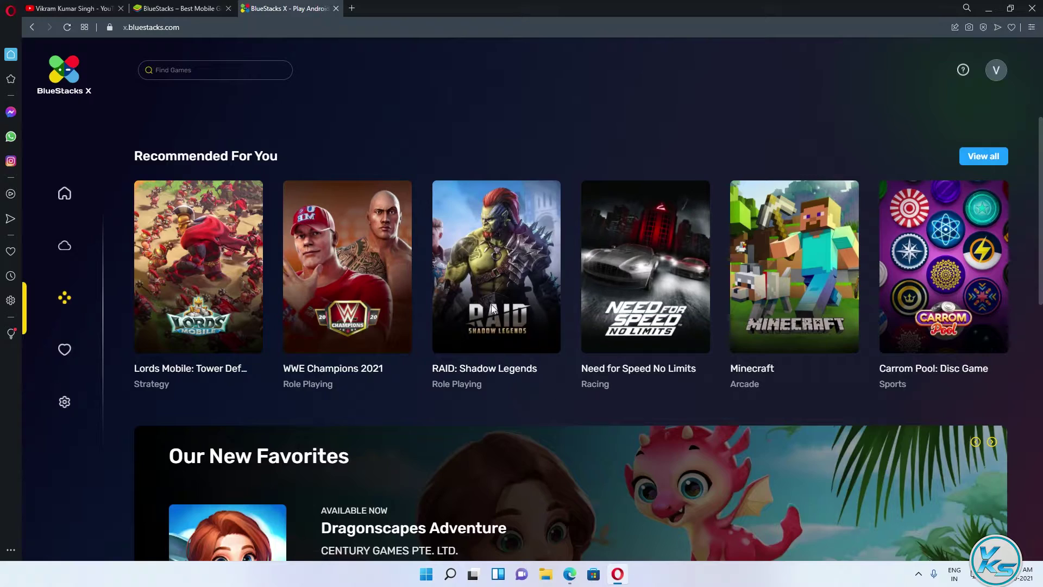
pyautogui.scroll(-5, 678, 338)
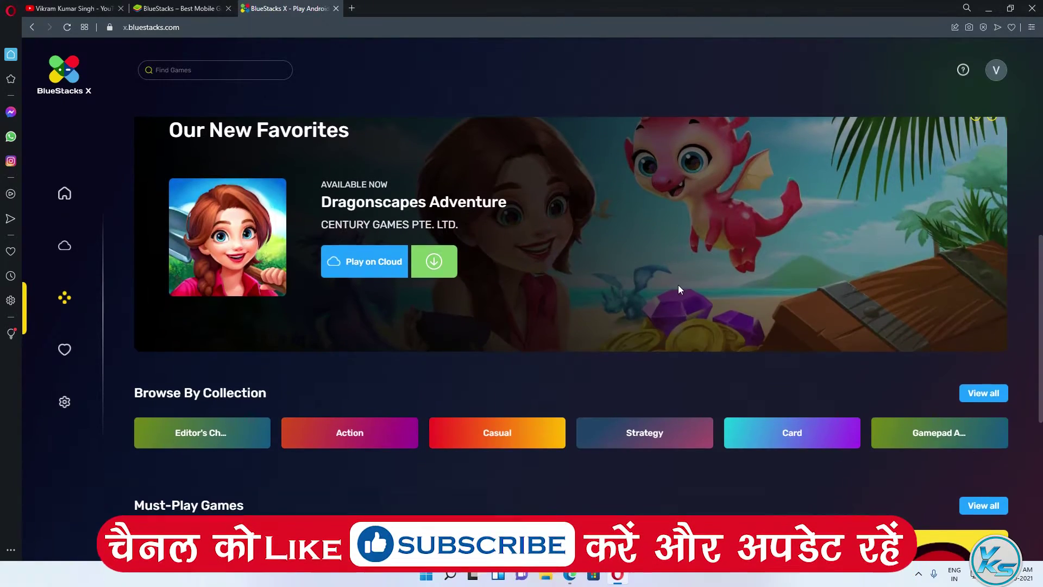
pyautogui.scroll(-4, 514, 367)
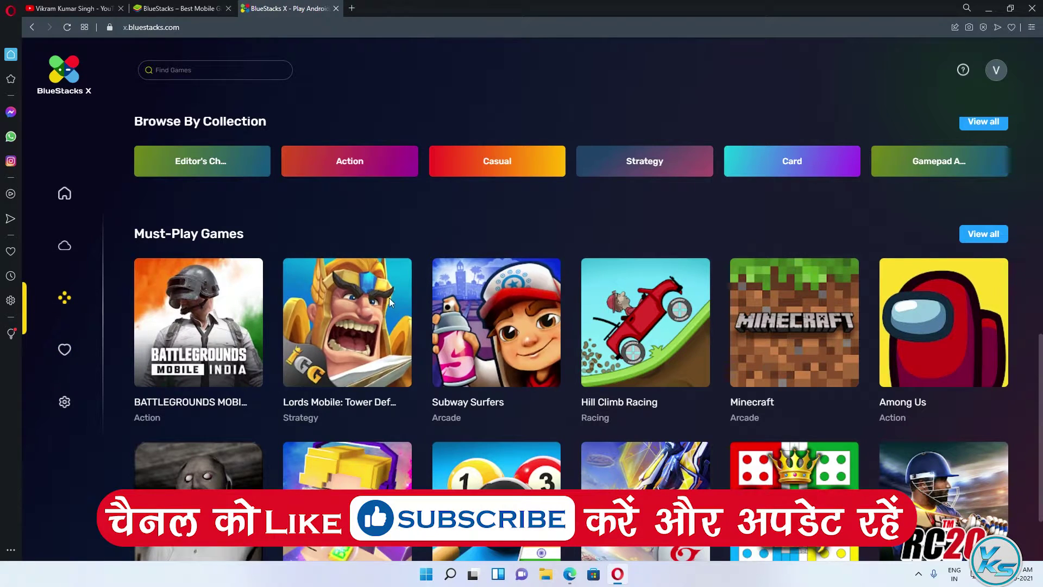
# Review the My Games collection and the Feedback, Preferences and About pages of the settings
pyautogui.click(75, 353)
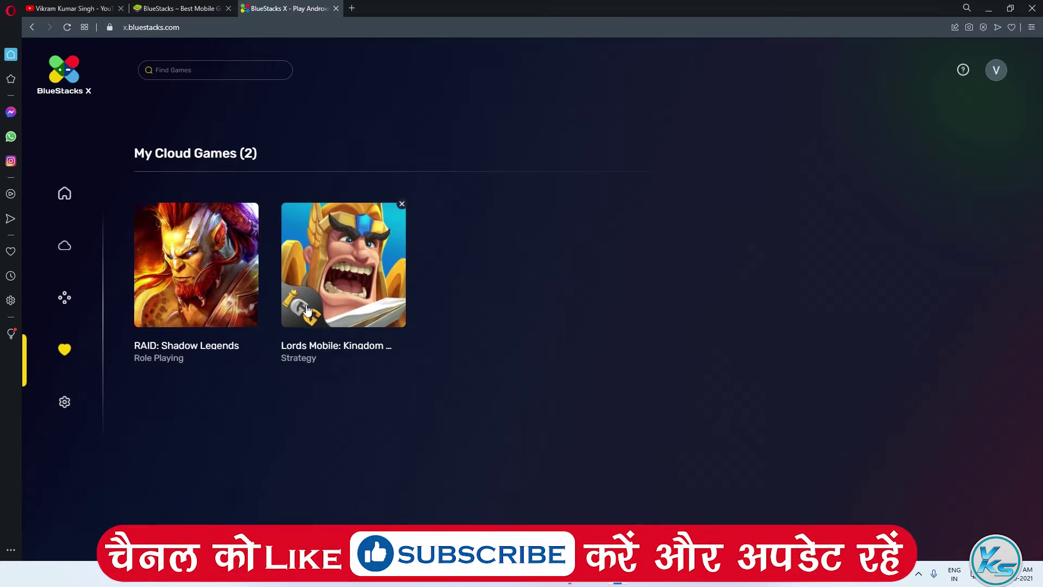
pyautogui.click(74, 408)
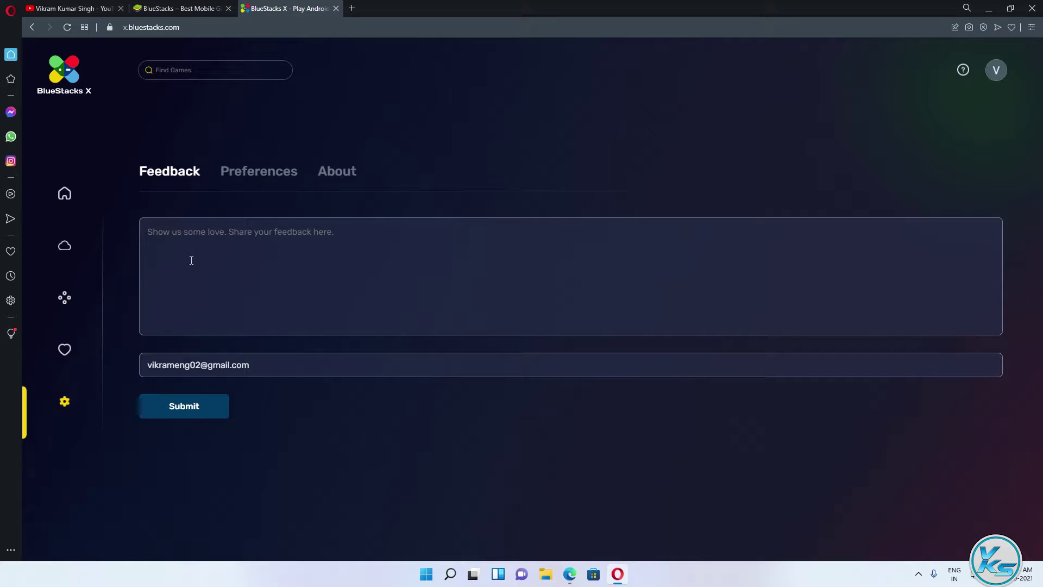
pyautogui.click(258, 177)
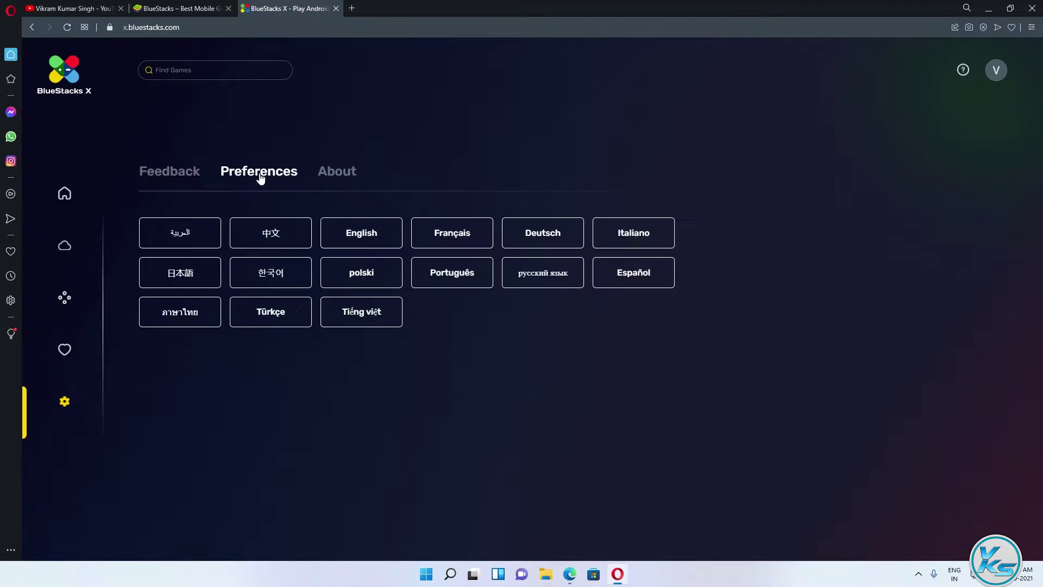
pyautogui.click(337, 180)
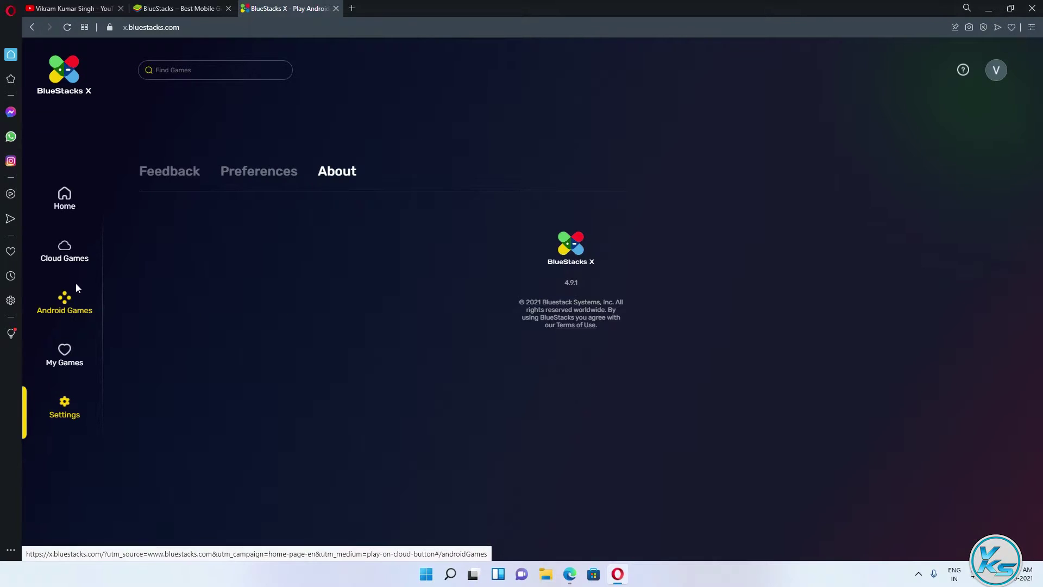
# Download the BlueStacks X installer through the Battlegrounds Mobile India entry under Must-Play Games and save it to the Desktop as BlueStacksX-Installer_0.10.1.5
pyautogui.click(73, 303)
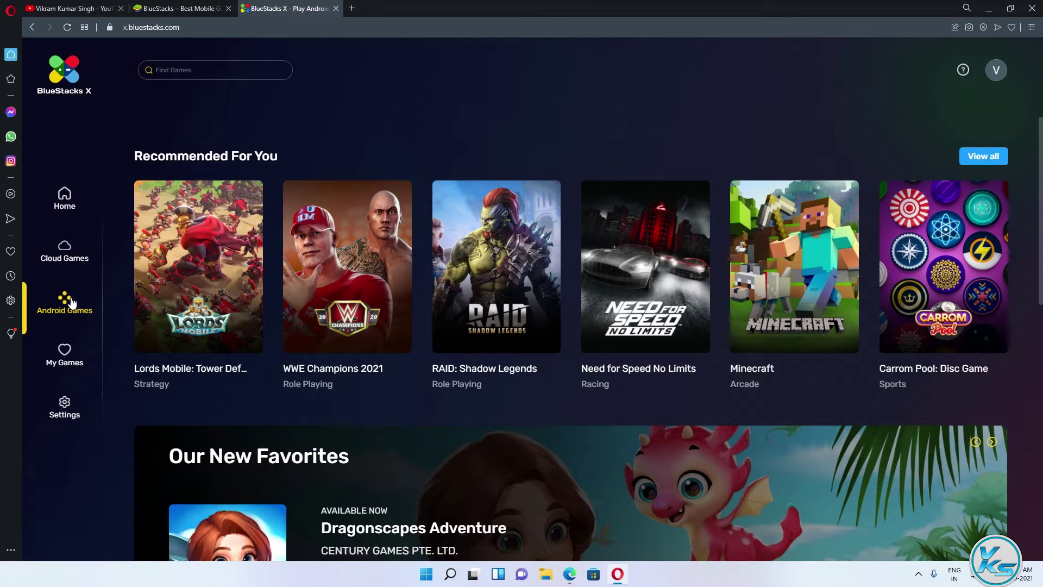
pyautogui.scroll(-1, 305, 220)
pyautogui.scroll(-9, 305, 220)
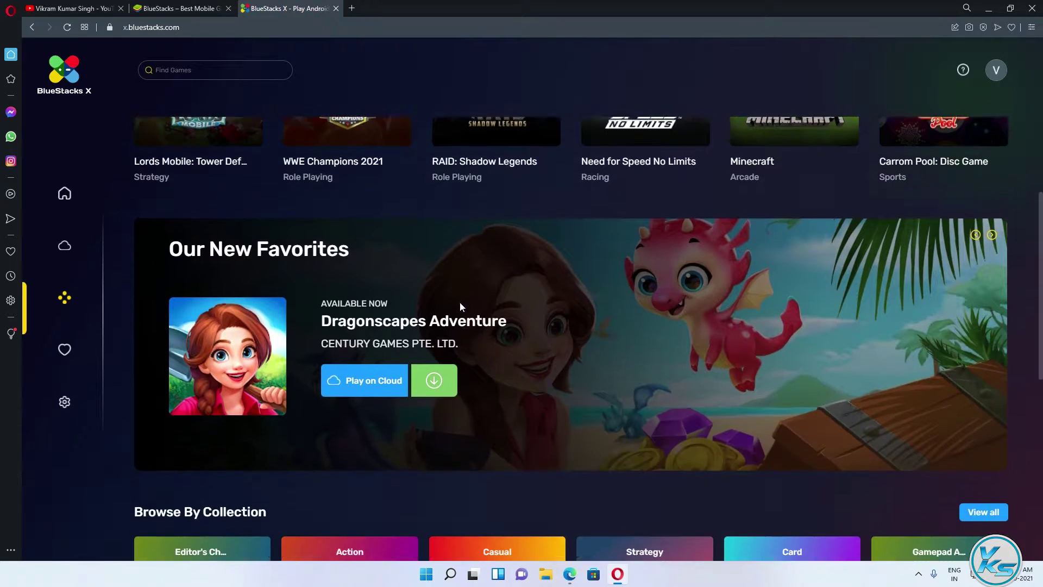
pyautogui.scroll(-1, 351, 296)
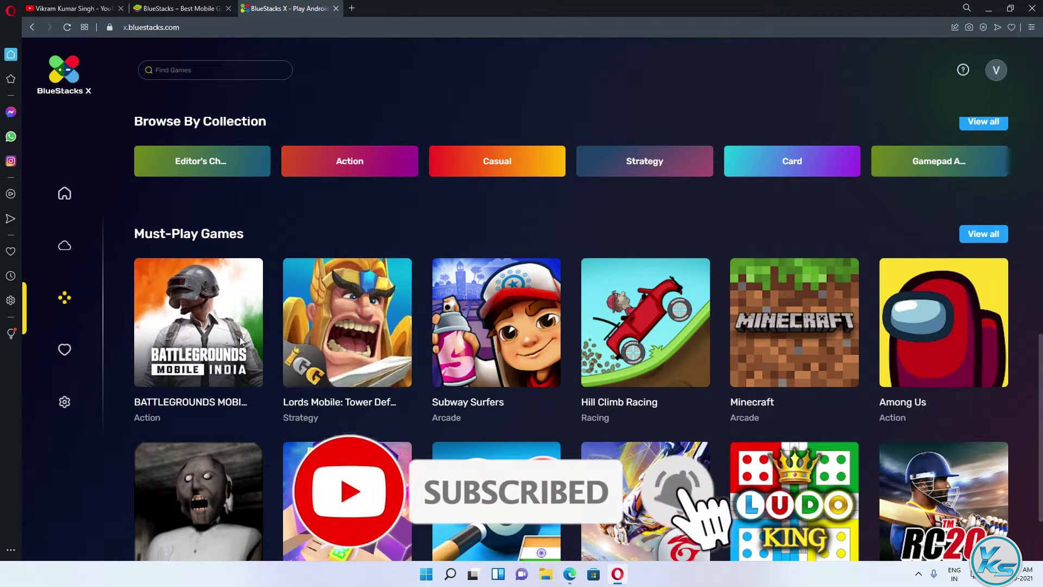
pyautogui.moveTo(186, 379)
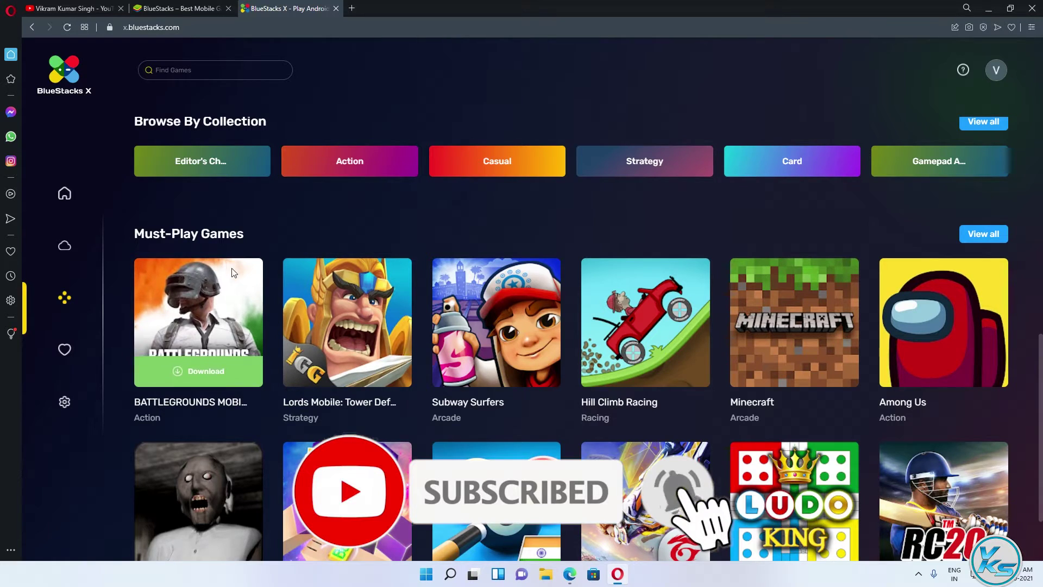
pyautogui.click(208, 381)
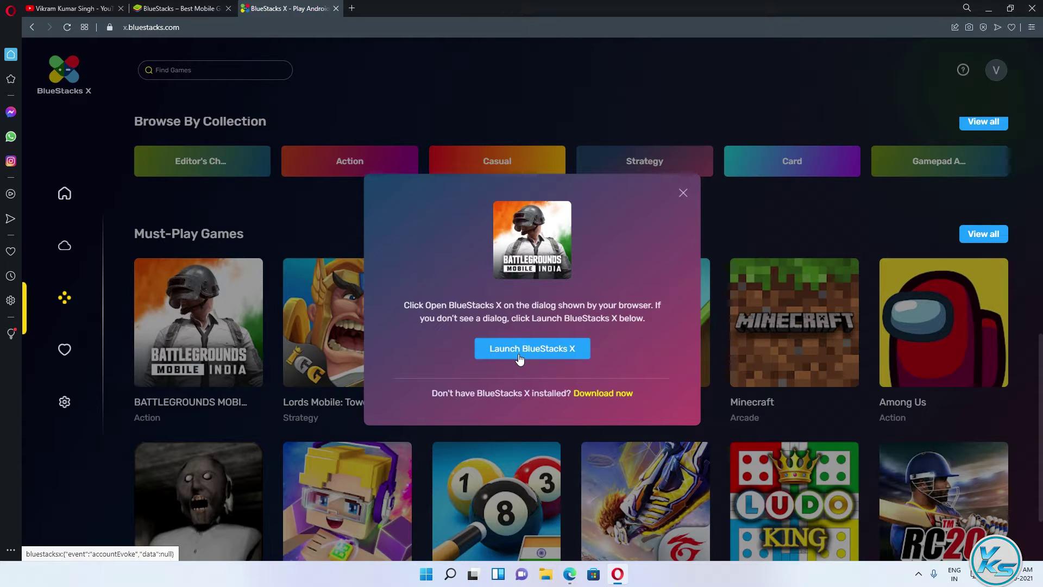
pyautogui.click(607, 398)
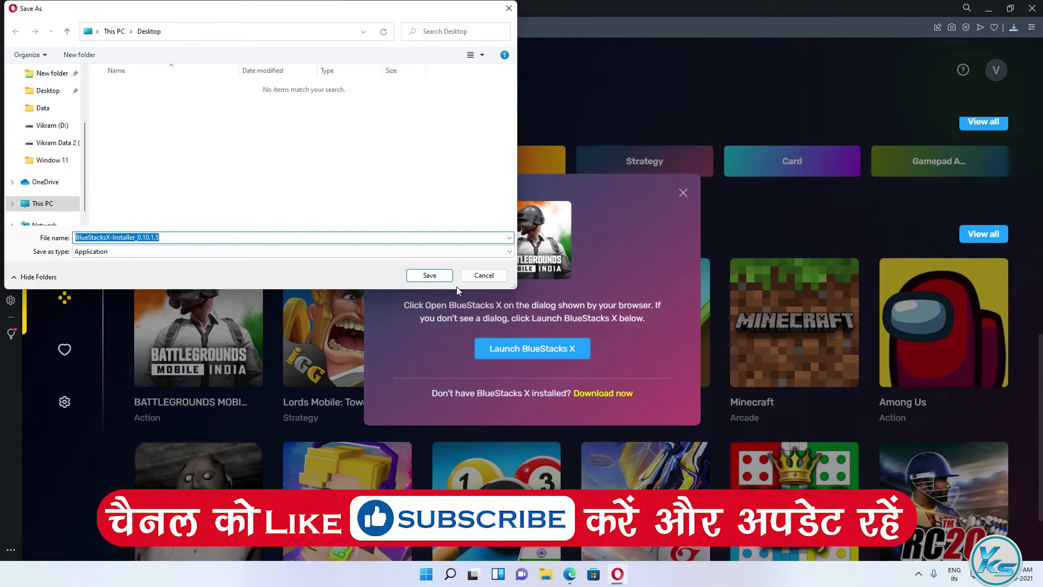
pyautogui.click(430, 275)
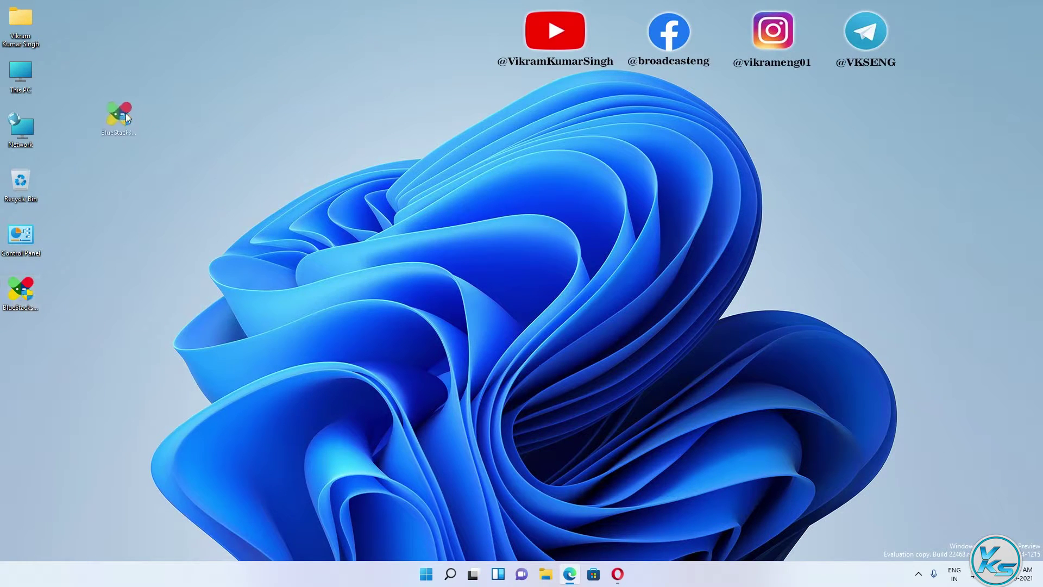
# Move the BlueStacks X installer to a free spot on the desktop and unblock it in its file properties
pyautogui.moveTo(135, 73); pyautogui.dragTo(134, 73)
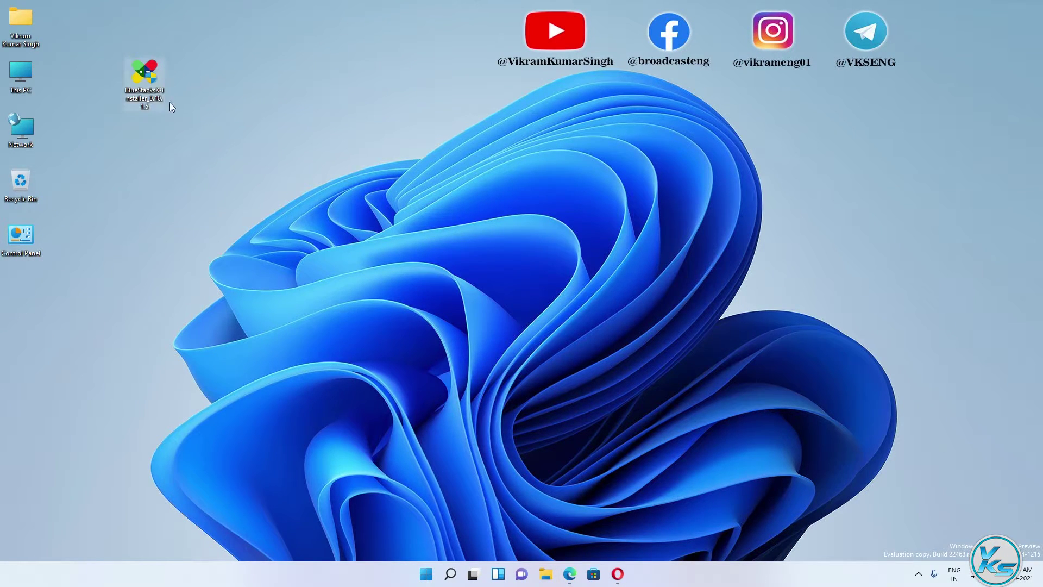
pyautogui.rightClick(147, 76)
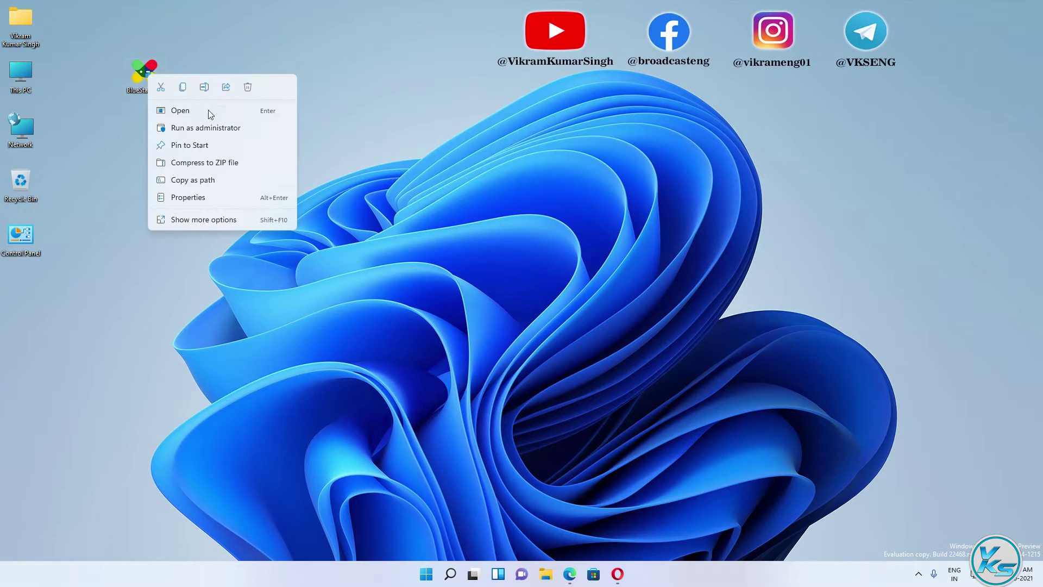
pyautogui.click(216, 197)
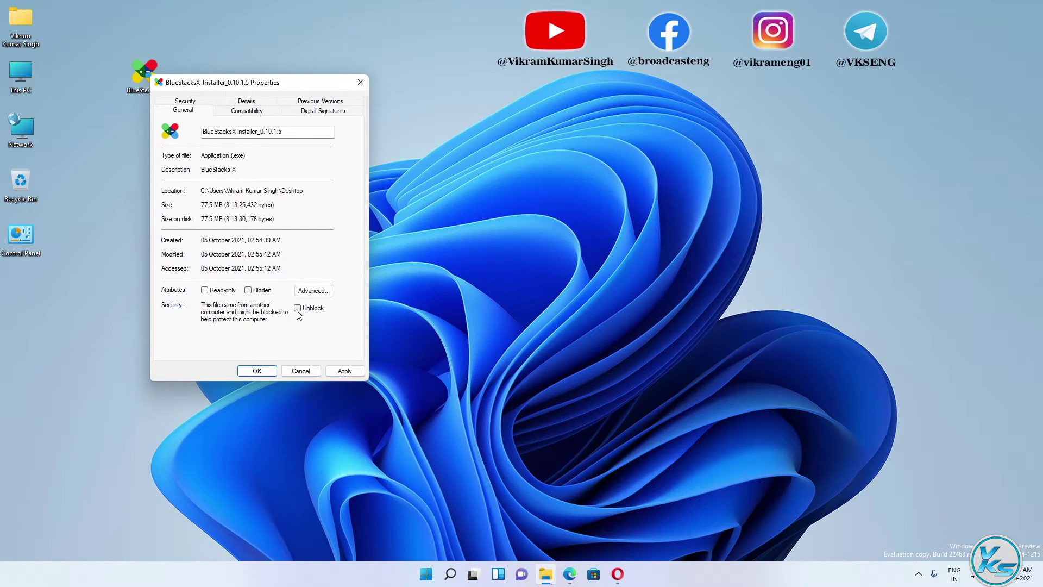
pyautogui.click(346, 373)
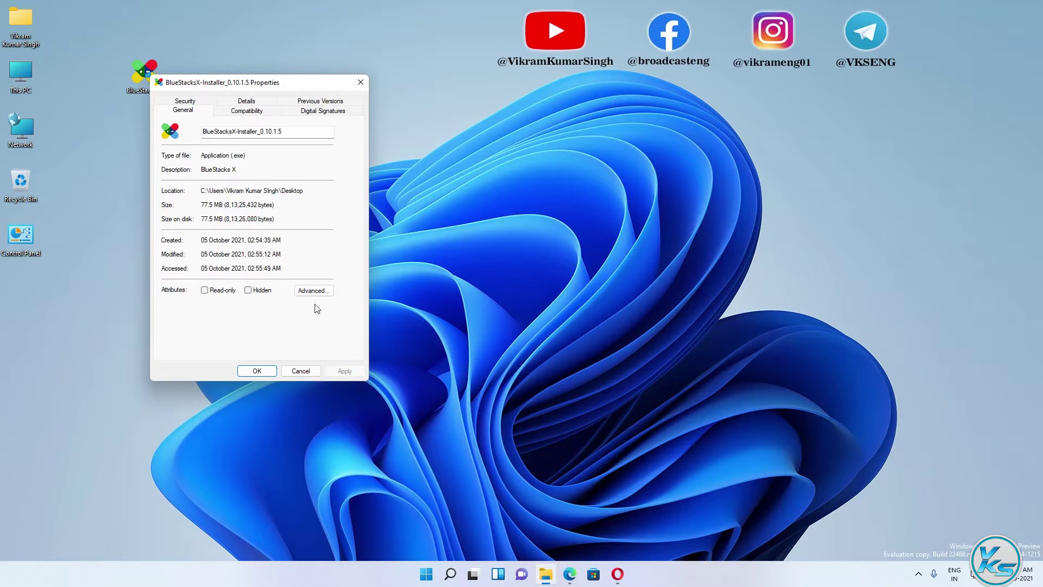
pyautogui.click(254, 371)
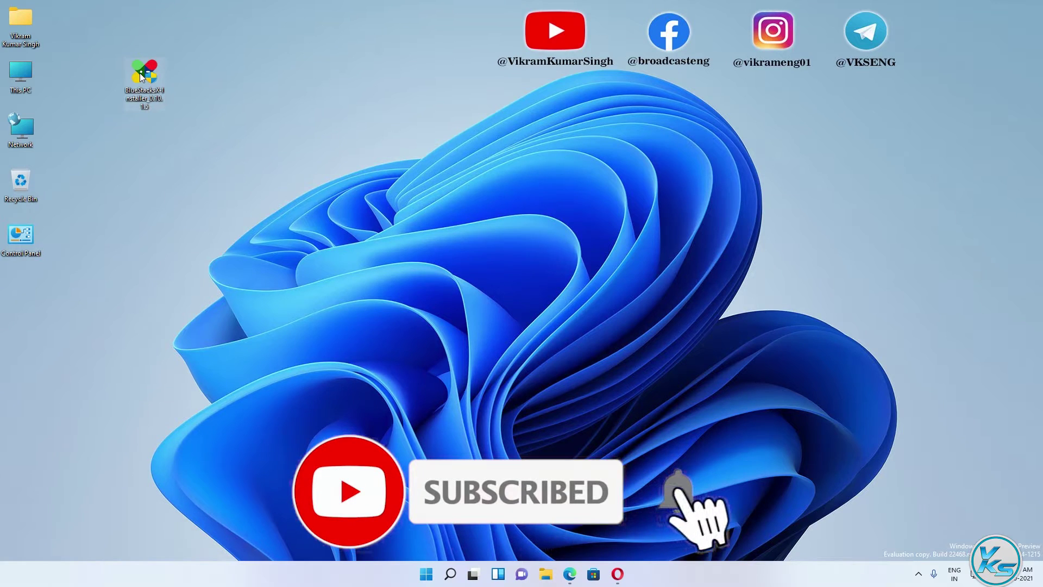
# Run the BlueStacks X installer as administrator and allow it to make changes to the device
pyautogui.moveTo(139, 73)
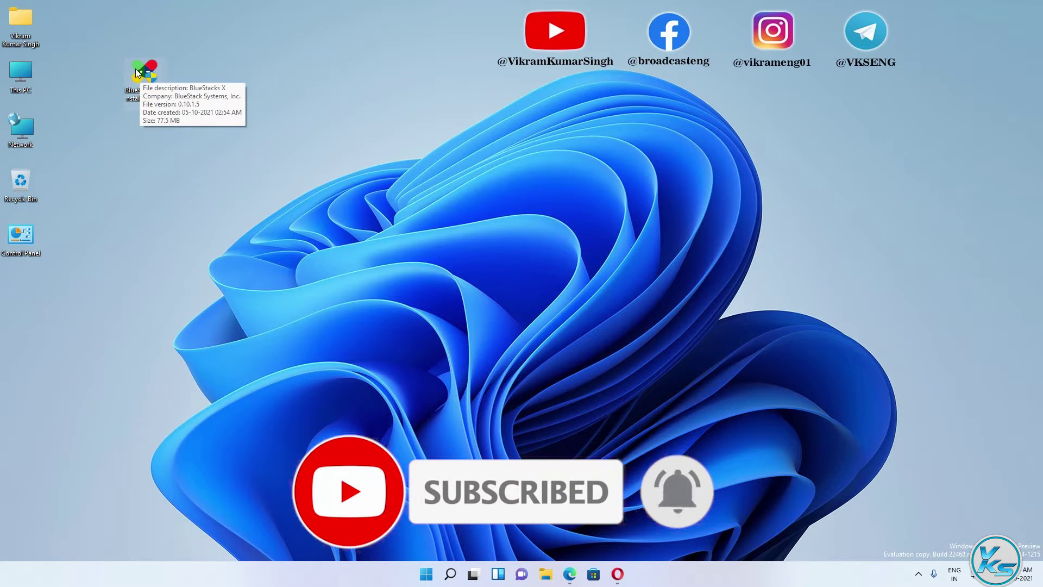
pyautogui.rightClick(135, 69)
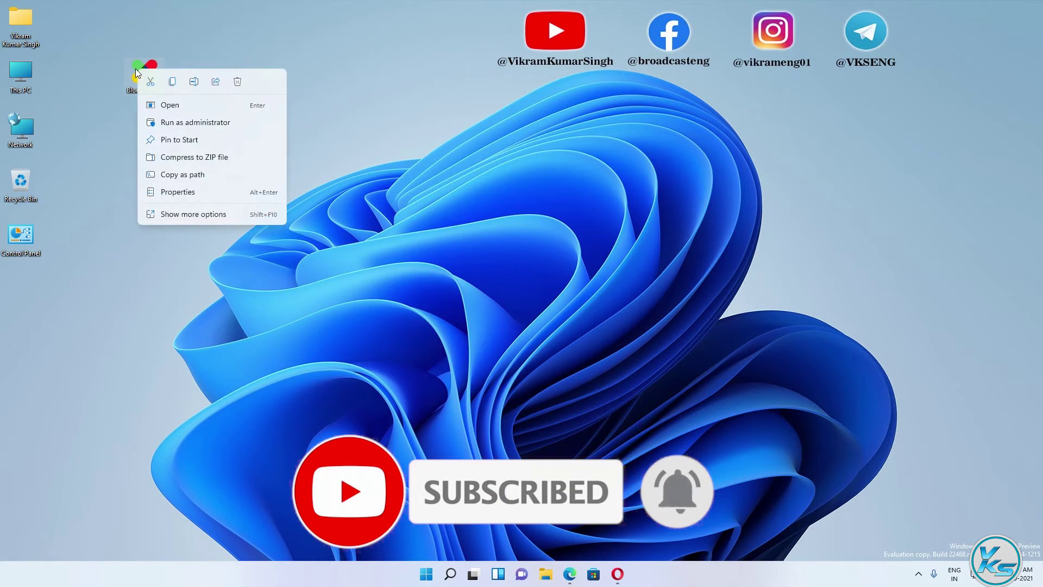
pyautogui.click(171, 123)
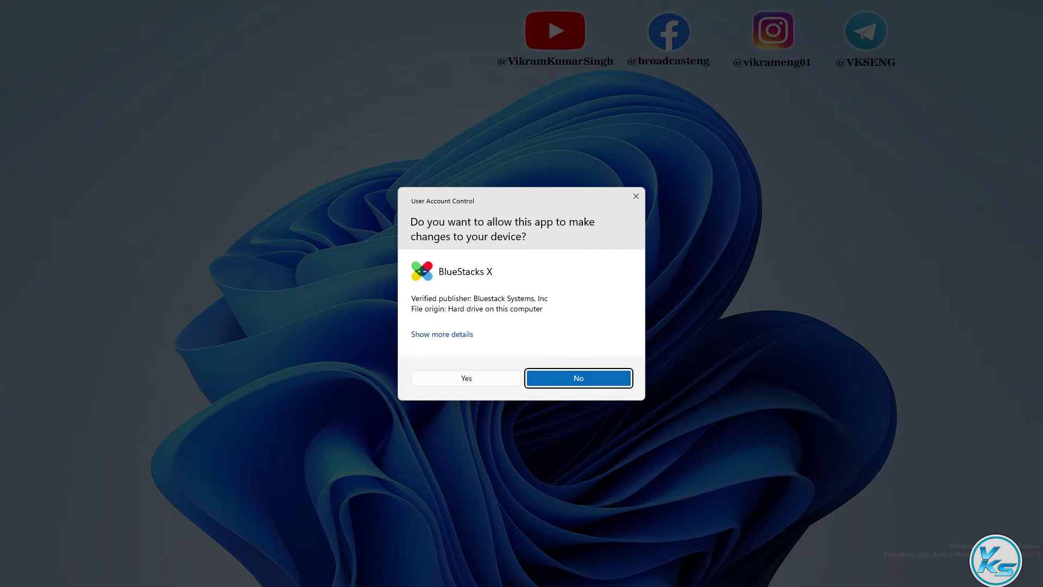
pyautogui.click(433, 380)
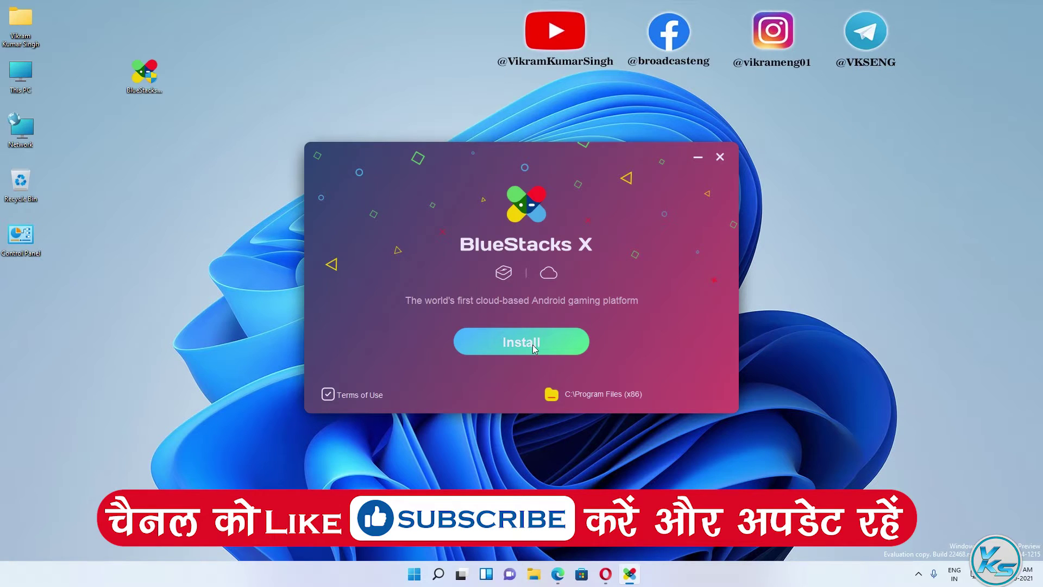
pyautogui.click(552, 395)
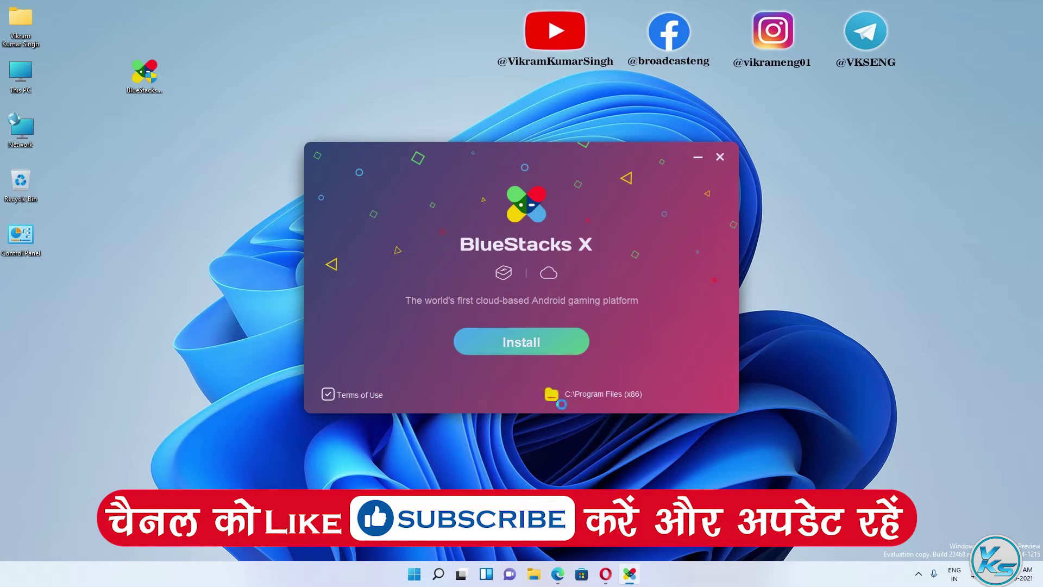
pyautogui.scroll(-8, 525, 277)
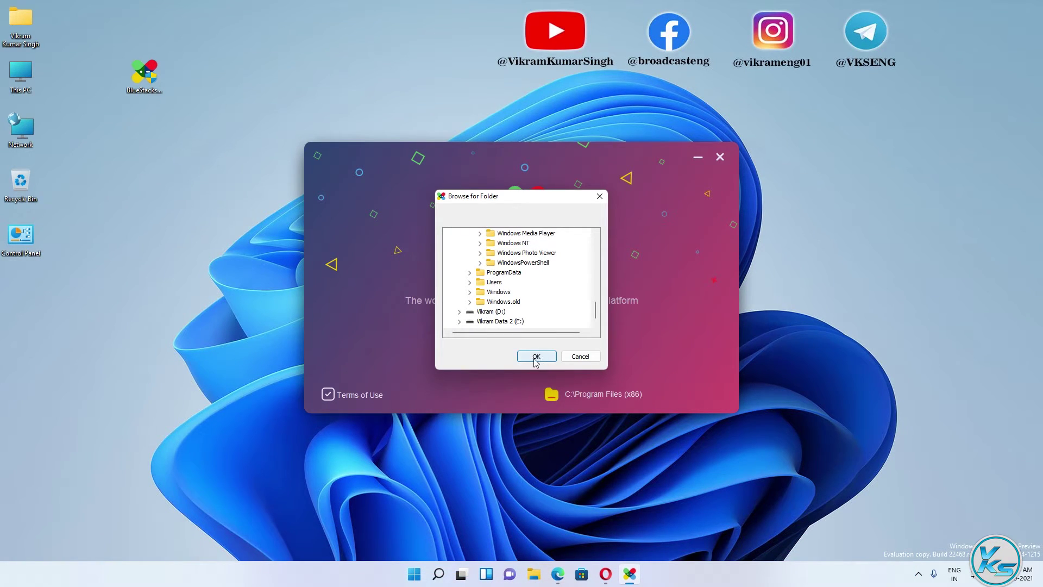
pyautogui.click(579, 356)
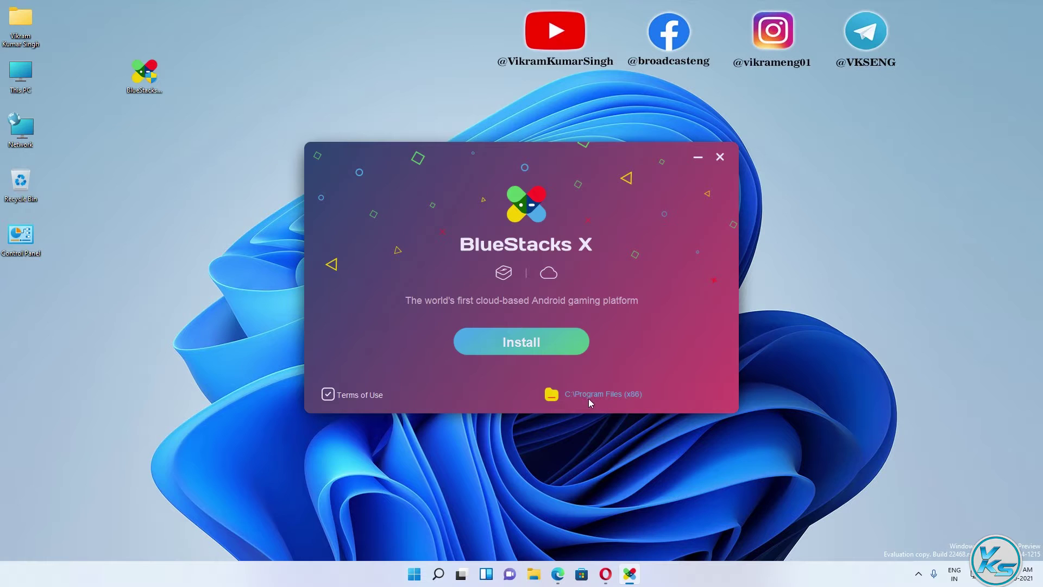
# Install BlueStacks X in C:\Program Files (x86) and launch the installed program
pyautogui.click(514, 347)
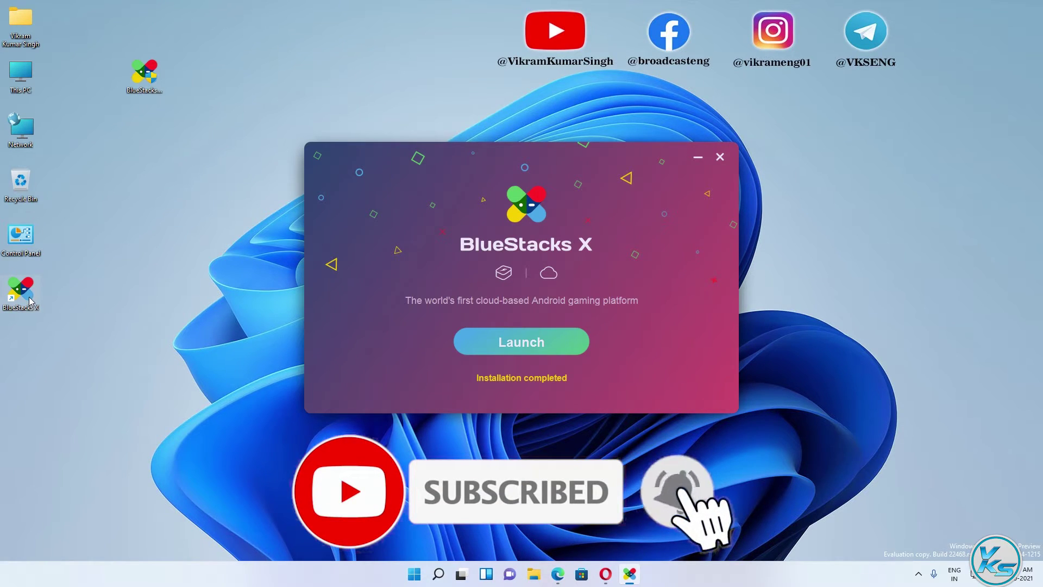
pyautogui.click(438, 574)
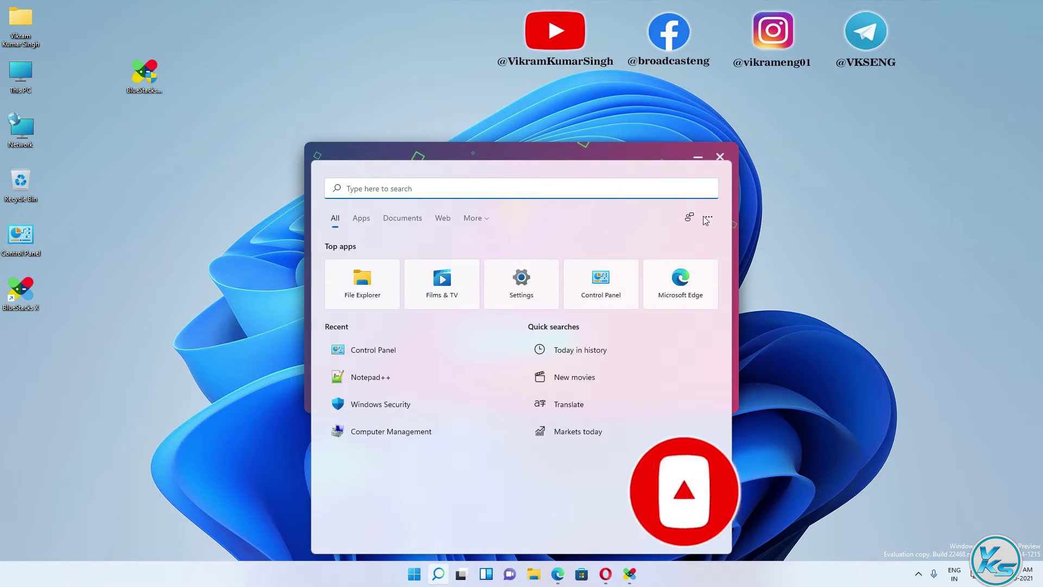
pyautogui.click(856, 287)
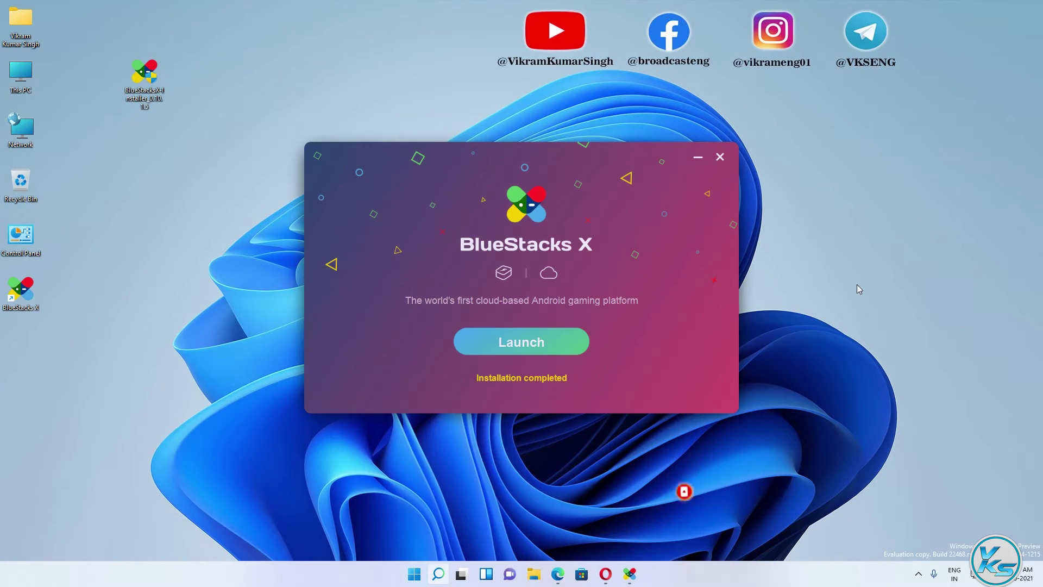
pyautogui.click(555, 346)
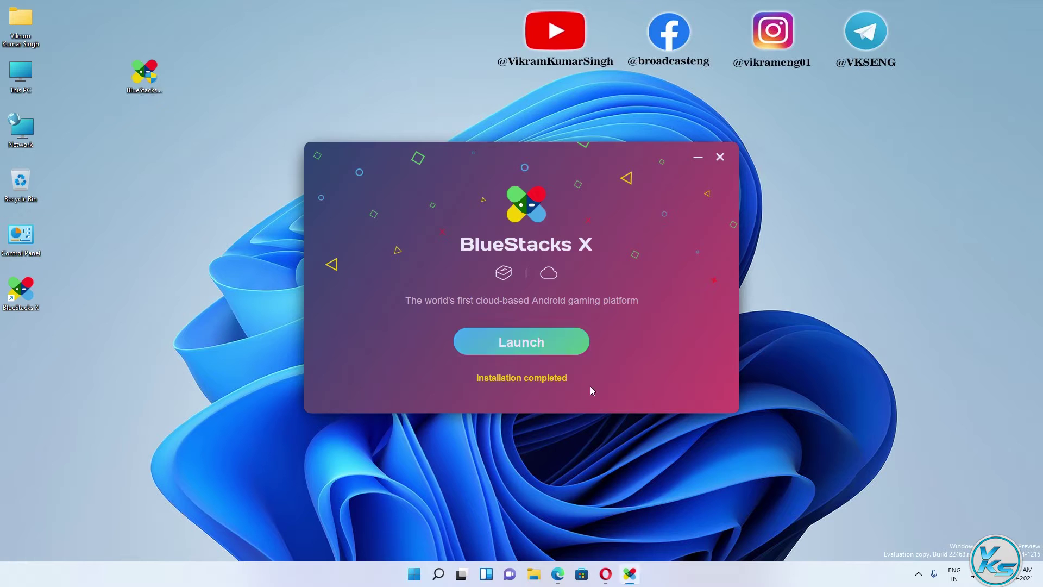
pyautogui.click(532, 347)
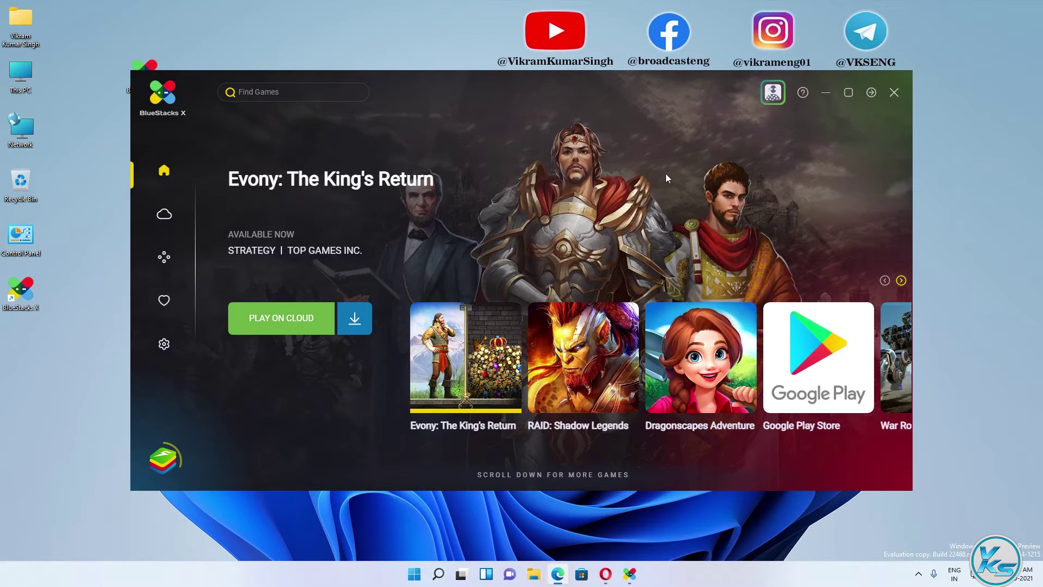
# Maximize the BlueStacks X window and view the Cloud Games and Android Games catalogues
pyautogui.click(848, 93)
pyautogui.moveTo(38, 181)
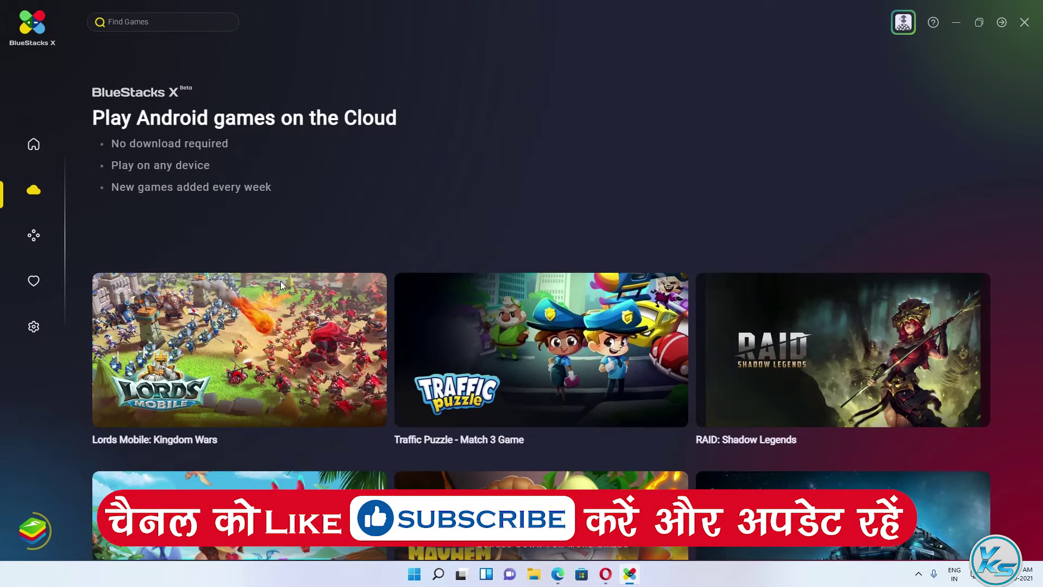
pyautogui.click(34, 239)
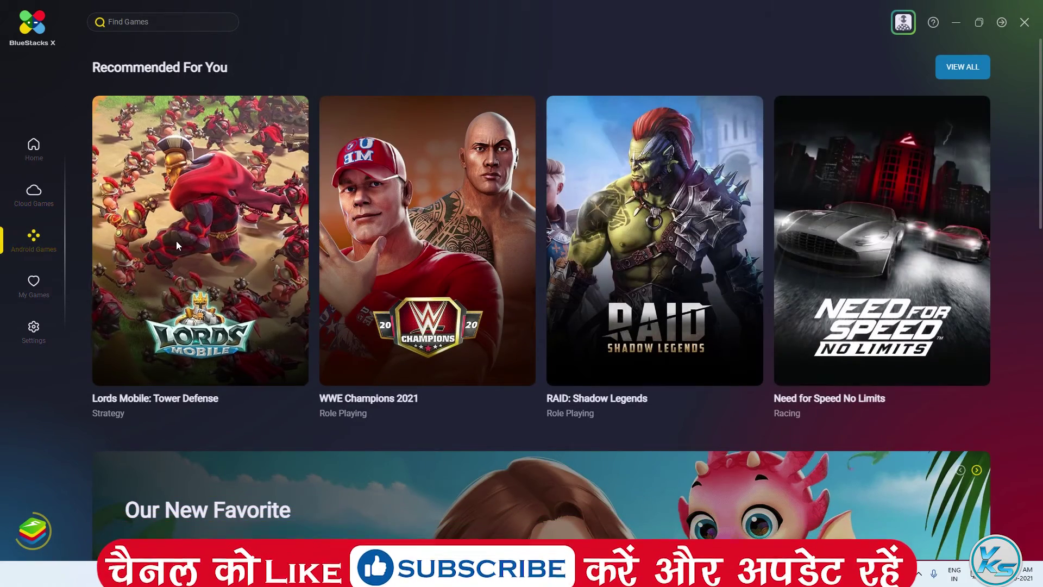
pyautogui.moveTo(187, 247)
pyautogui.moveTo(399, 282)
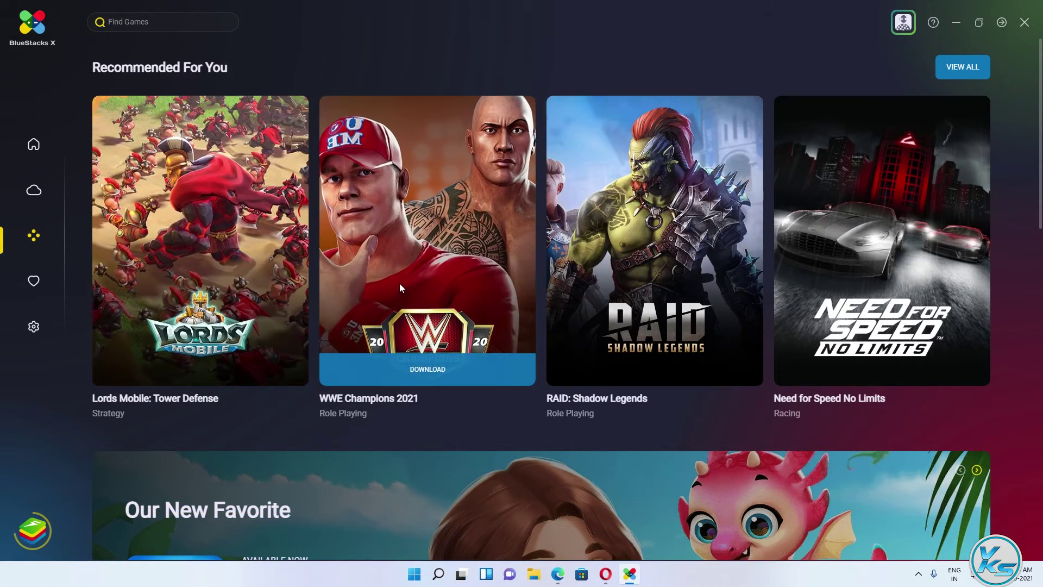
# Start the download of BATTLEGROUNDS MOBILE INDIA from the Must-Play Games section of the Android Games catalogue
pyautogui.scroll(-1, 400, 282)
pyautogui.scroll(-3, 400, 284)
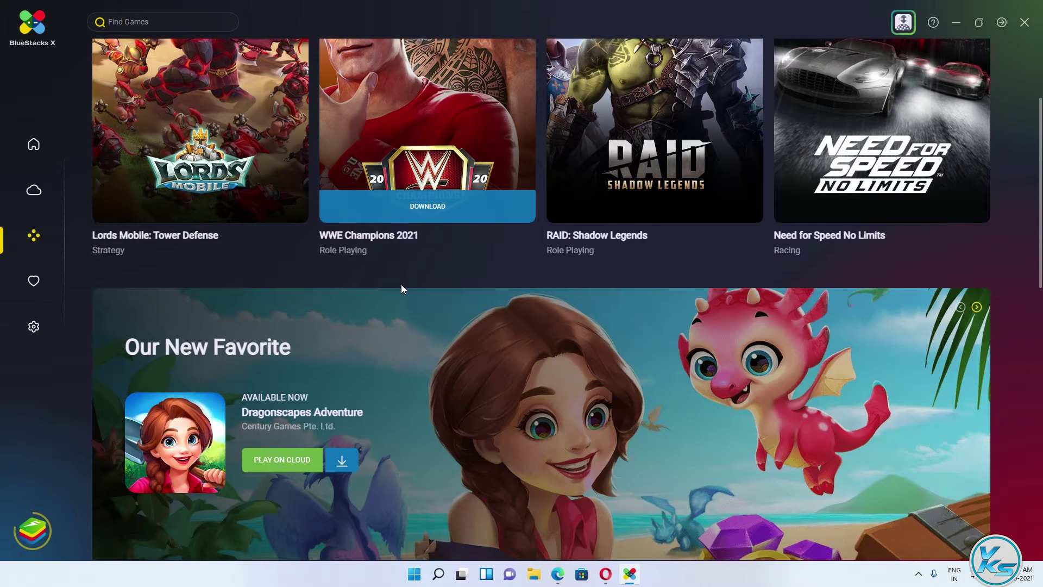
pyautogui.scroll(-1, 401, 285)
pyautogui.scroll(-7, 400, 284)
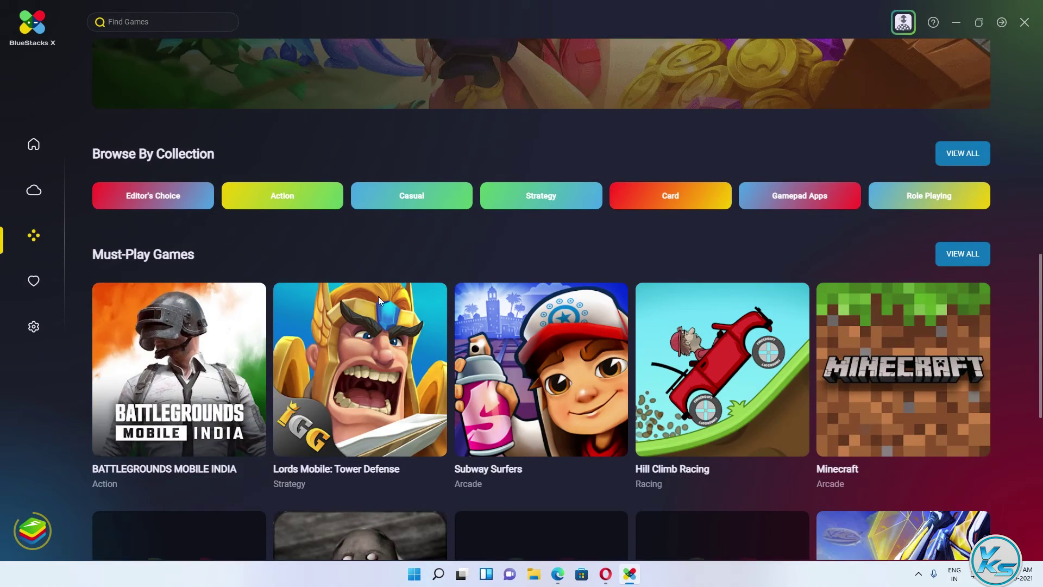
pyautogui.moveTo(142, 363)
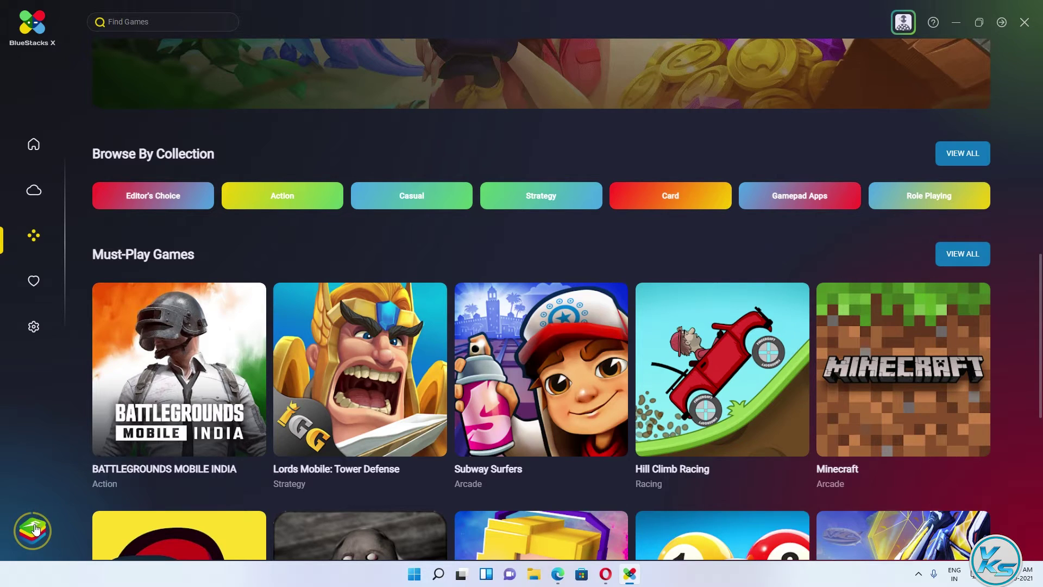
pyautogui.moveTo(181, 356)
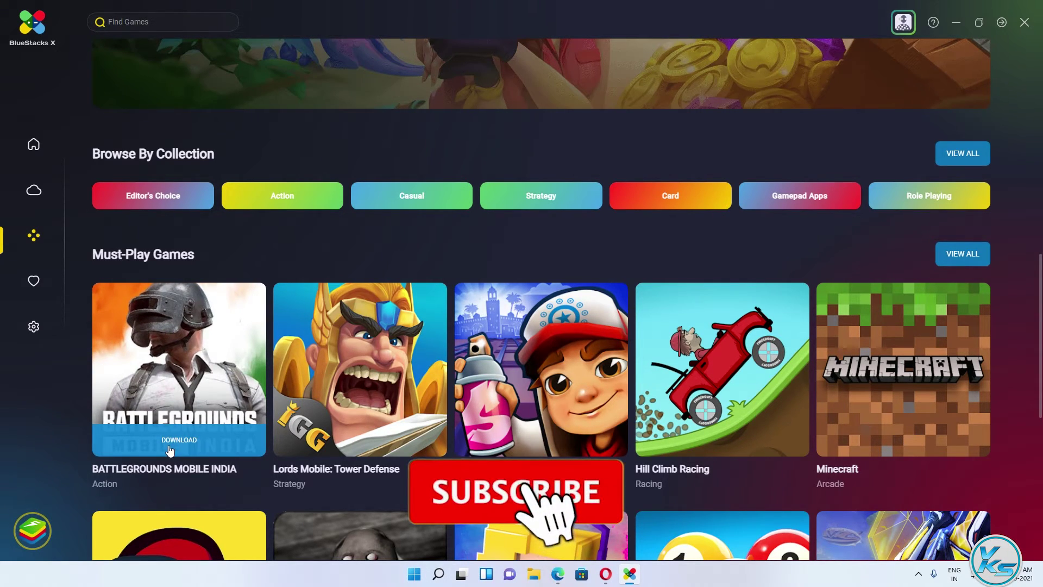
pyautogui.click(200, 449)
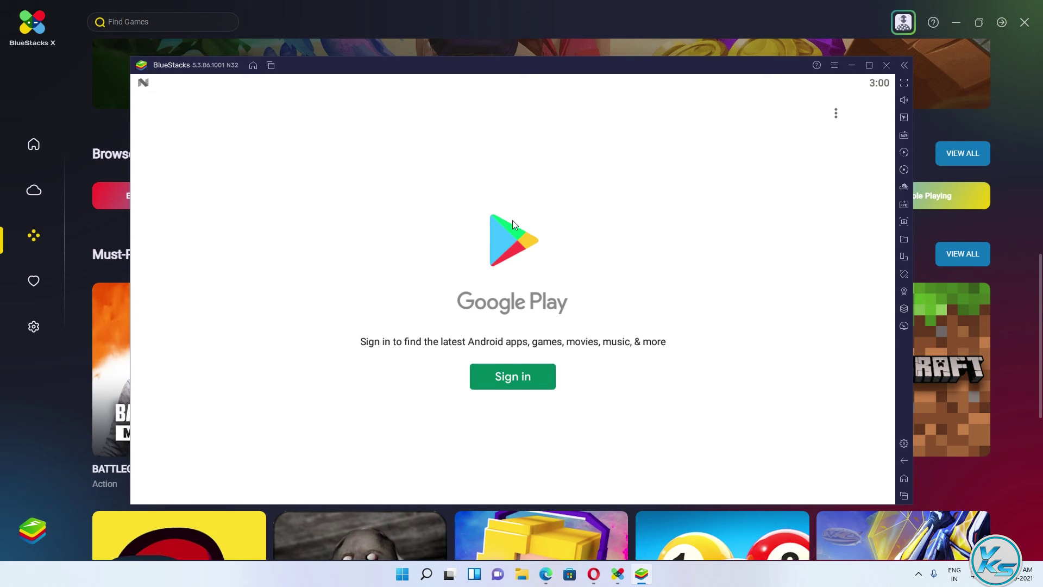
# Sign in to Google Play and start installing BATTLEGROUNDS MOBILE INDIA from its store page
pyautogui.click(530, 380)
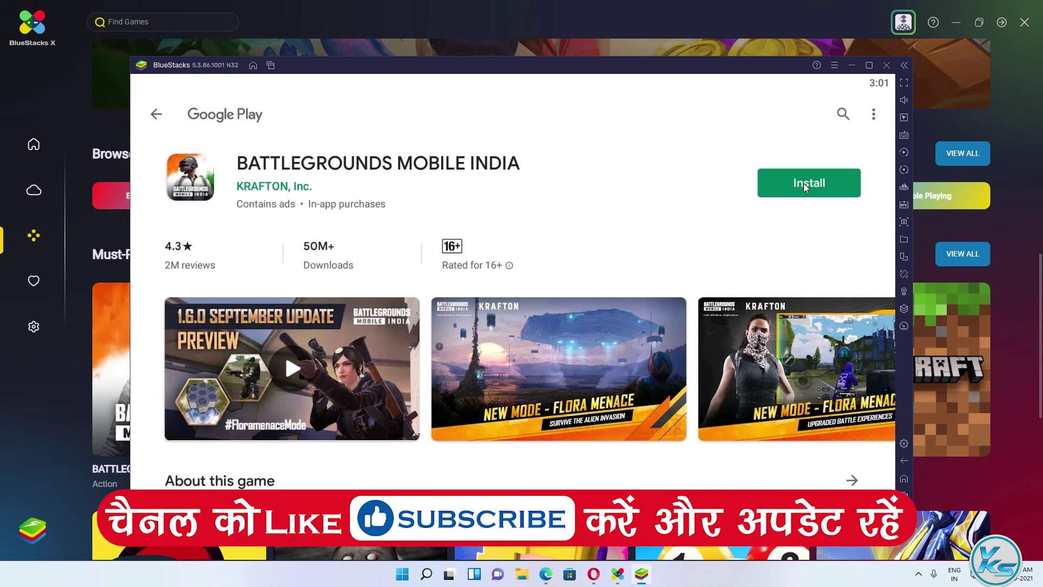
pyautogui.click(803, 183)
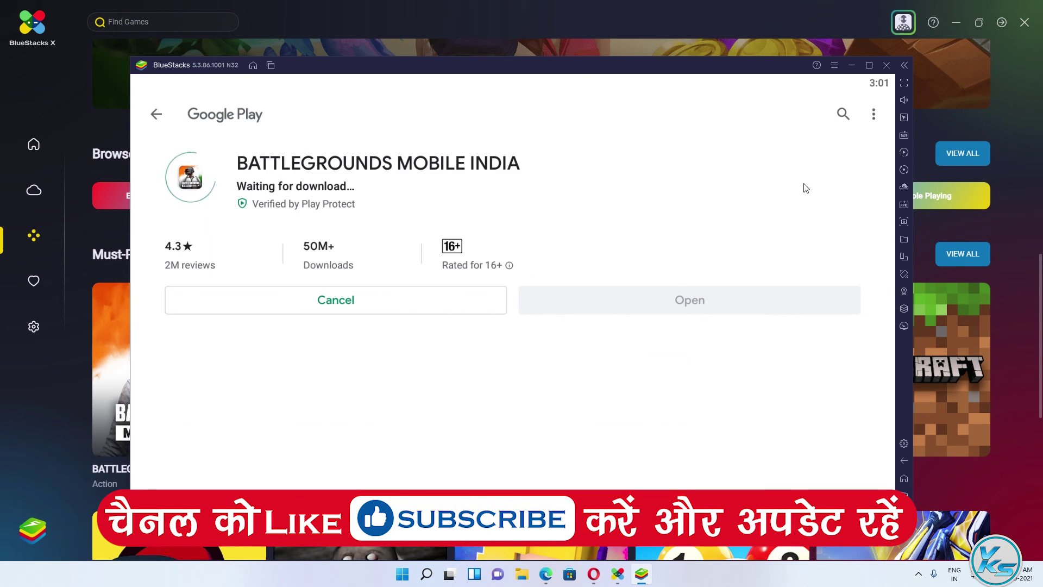